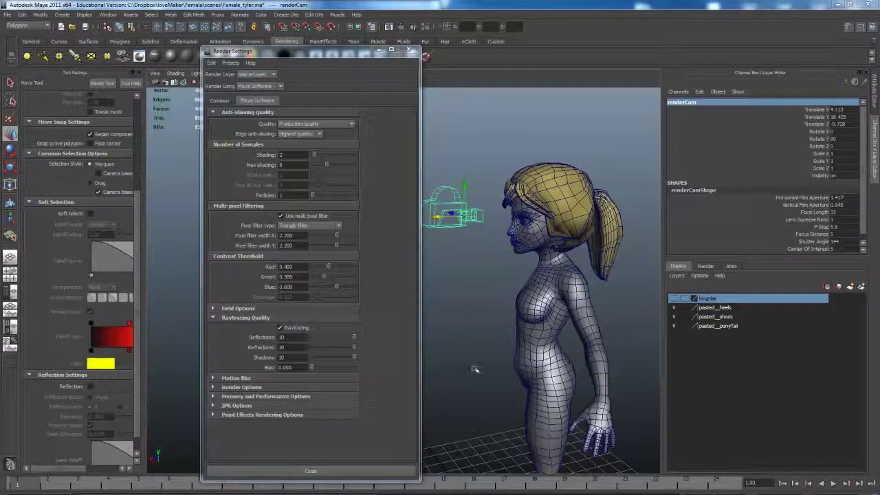
- In the Common tab, keep TIFF as the image format and set frame naming to name.#.ext
right_click(470, 481)
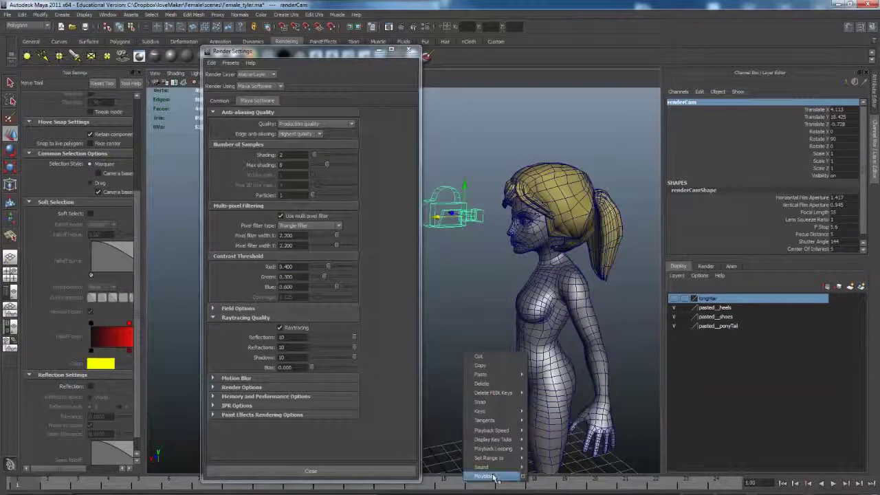
click(448, 464)
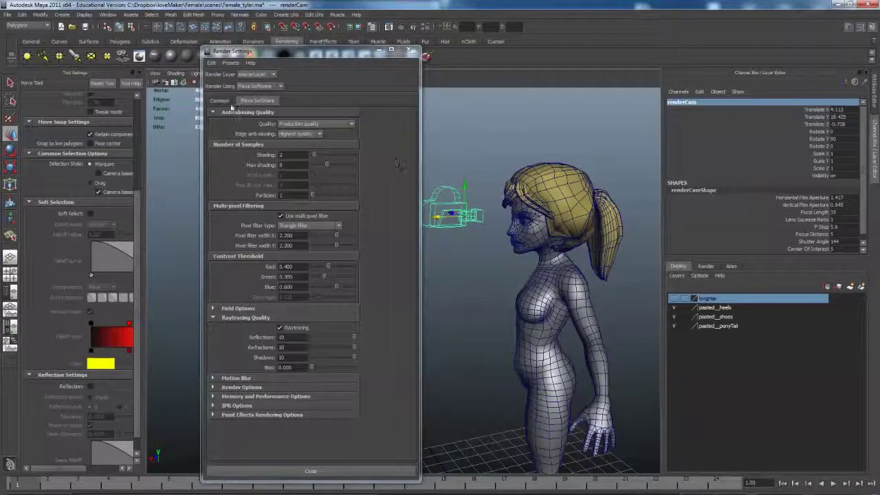
click(230, 101)
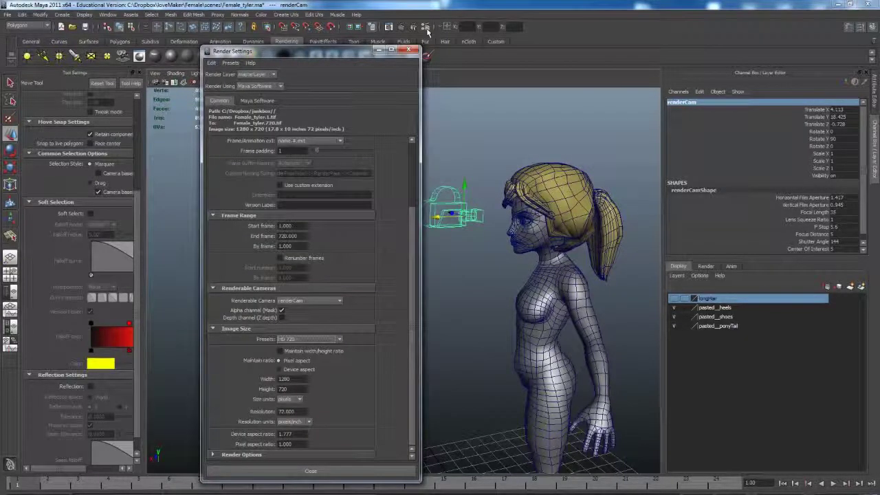
scroll(397, 207, up, 3)
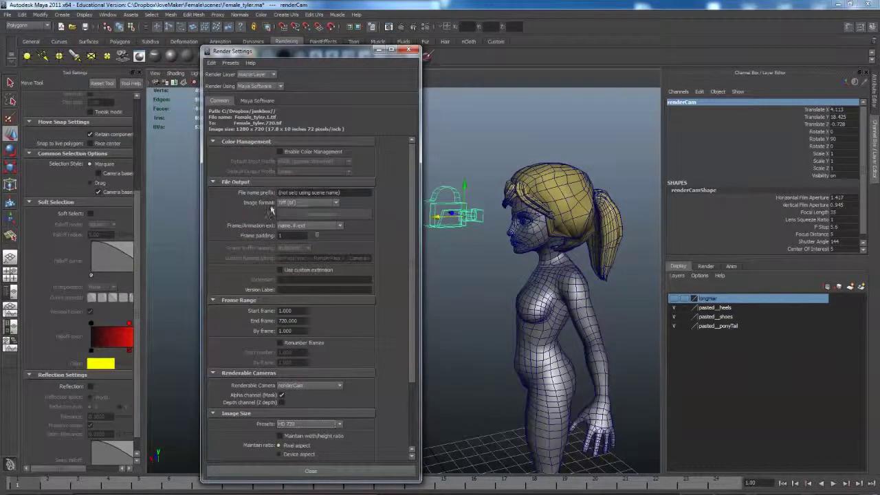
click(307, 203)
click(302, 204)
click(296, 226)
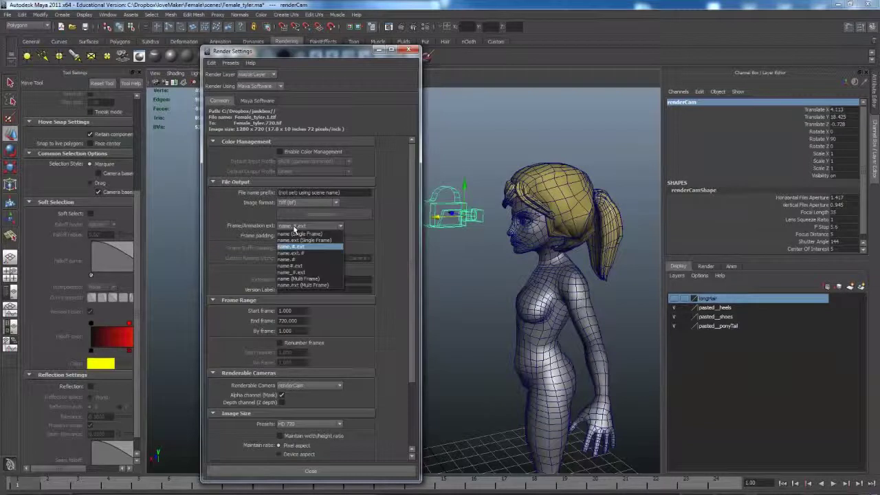
click(295, 246)
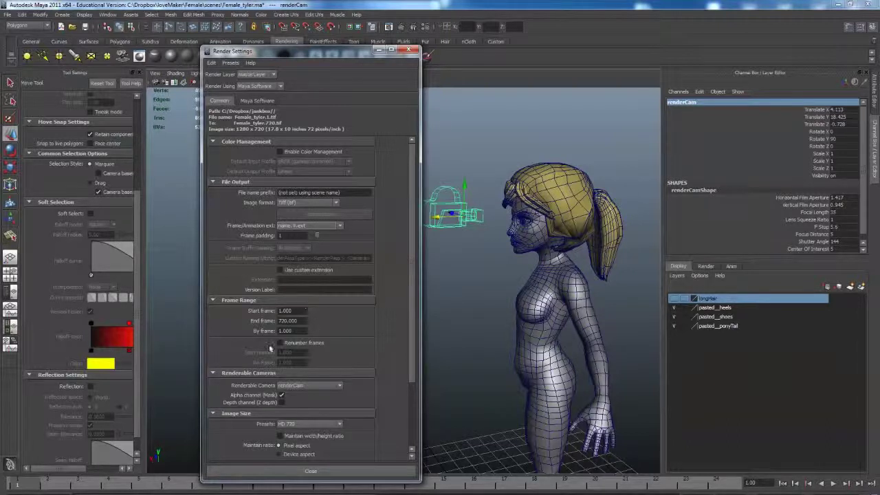
- Keep renderCam as the renderable camera and HD 720 as the resolution preset
scroll(397, 313, down, 2)
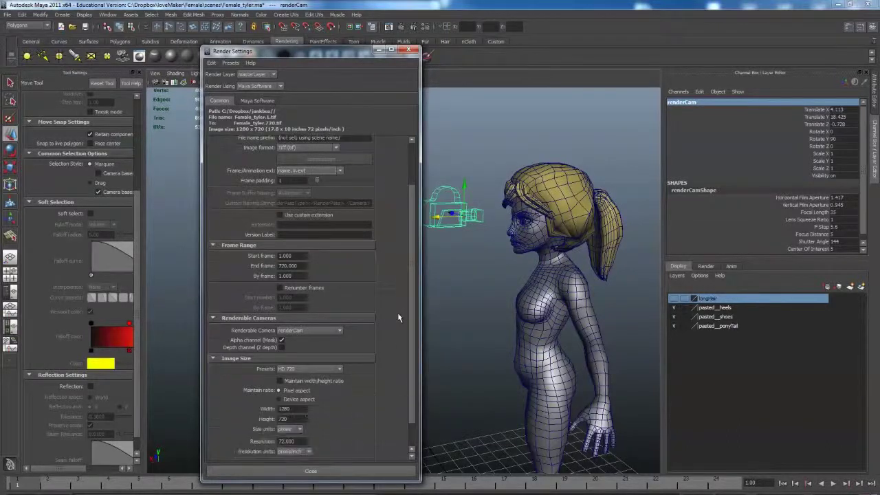
click(318, 332)
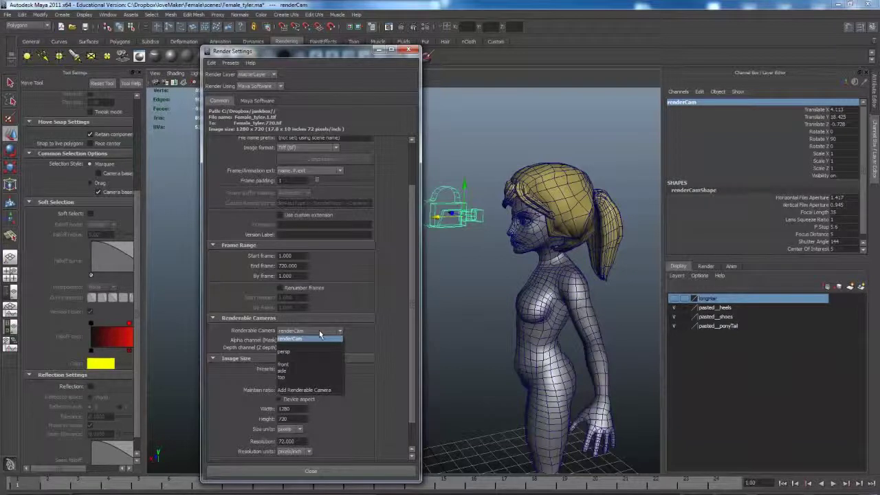
click(311, 338)
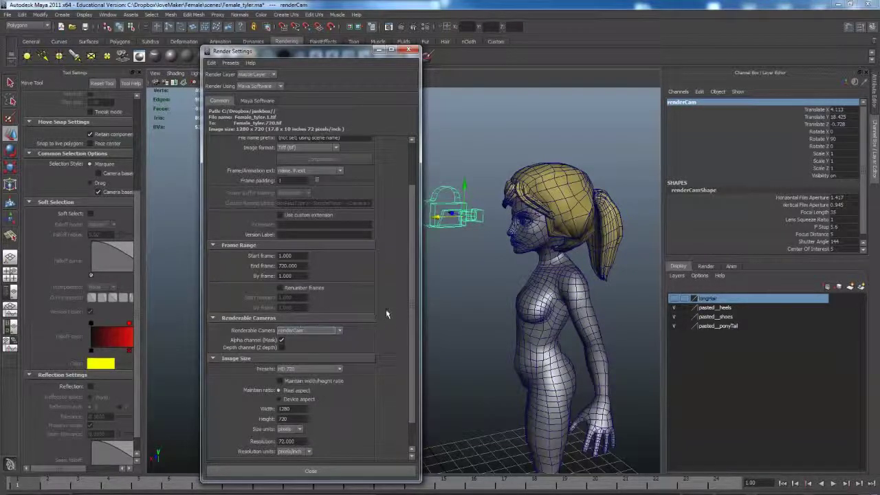
scroll(385, 314, down, 1)
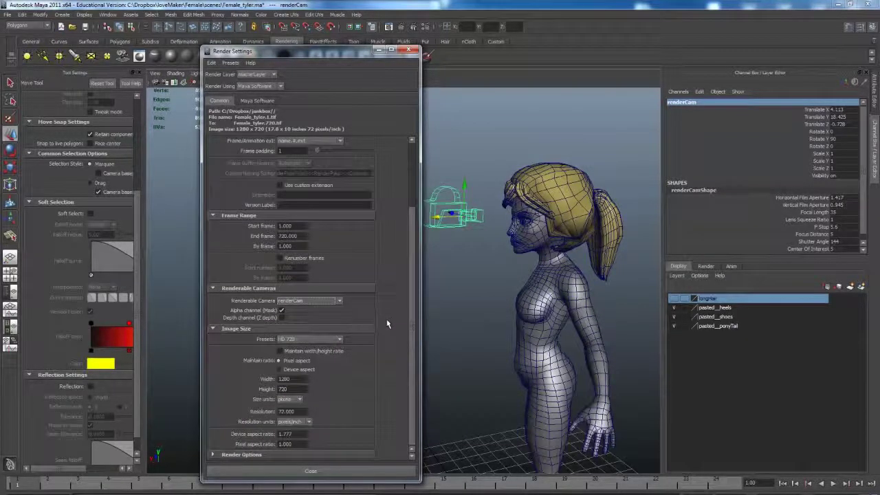
click(303, 340)
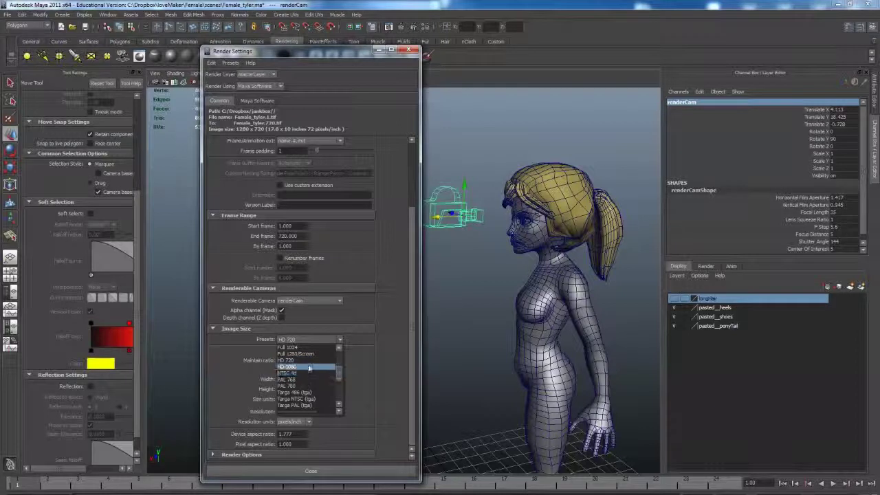
click(308, 359)
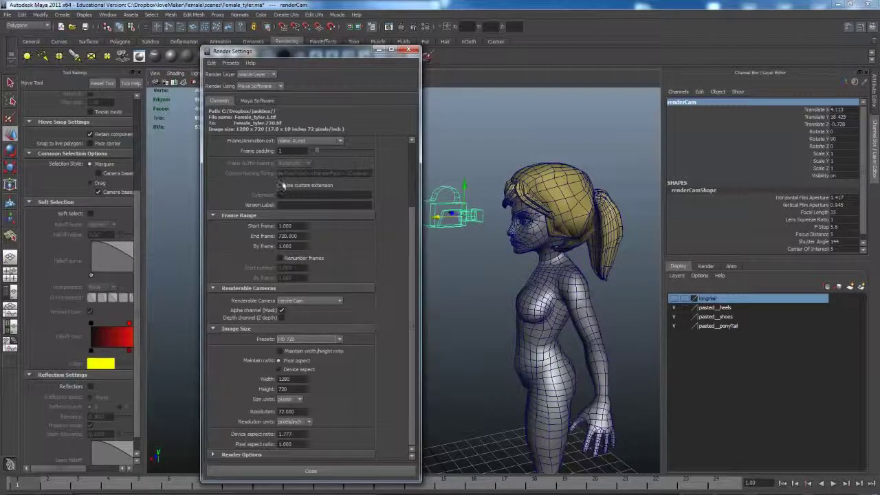
- Set Maya Software anti-aliasing to Production quality and leave raytracing off
click(264, 101)
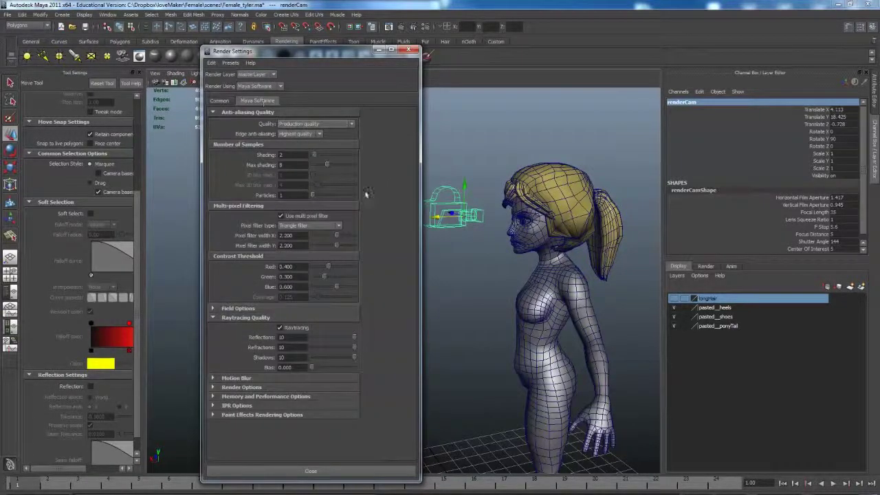
click(351, 123)
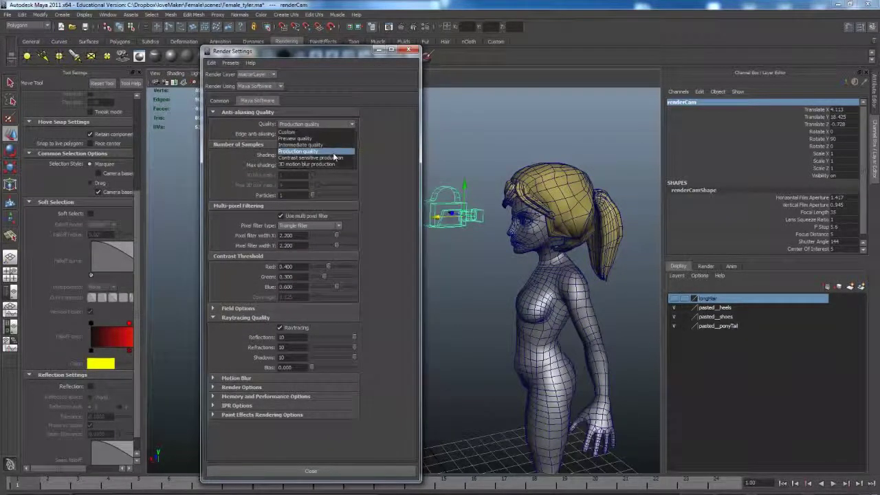
click(334, 152)
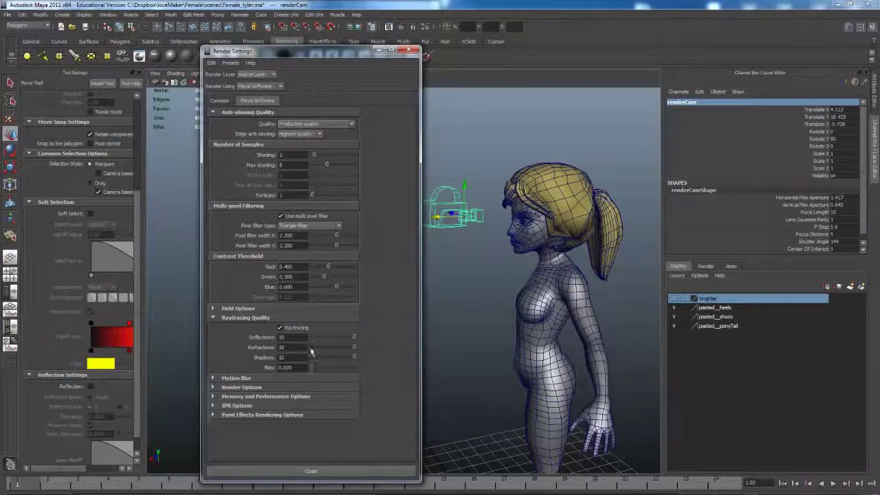
click(297, 329)
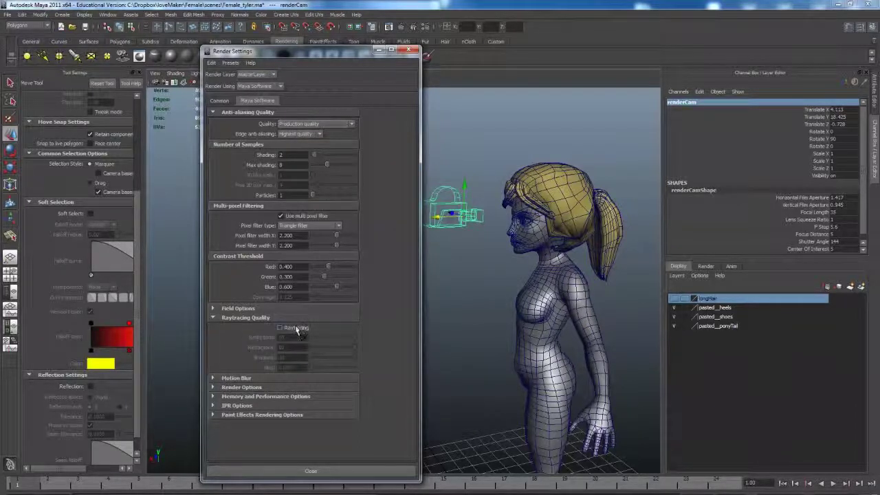
click(296, 330)
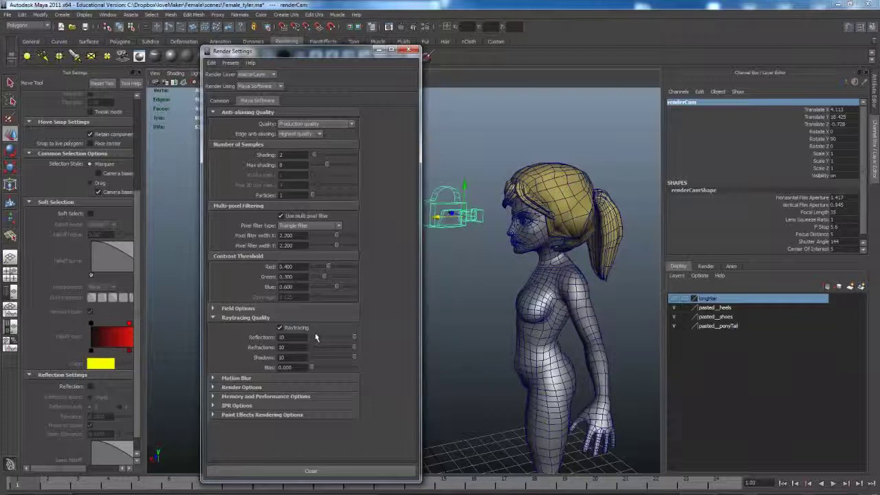
click(279, 327)
- Enable motion blur and set its type to 3D
click(243, 378)
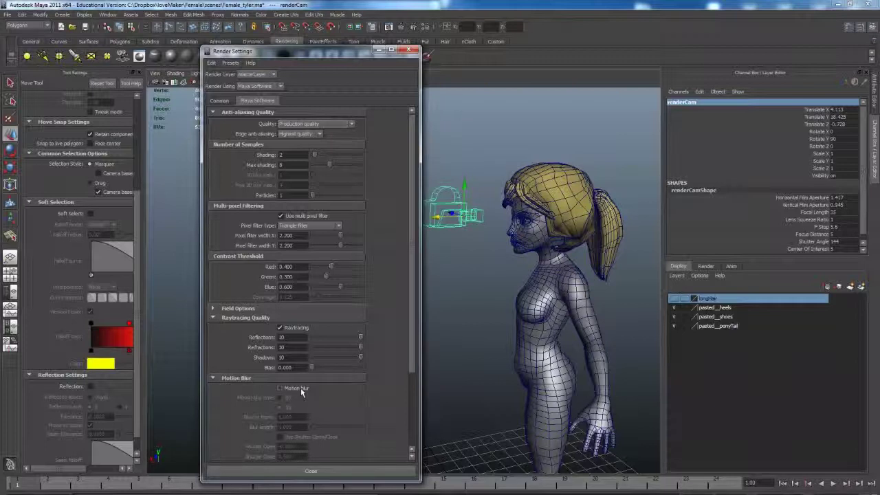
click(294, 388)
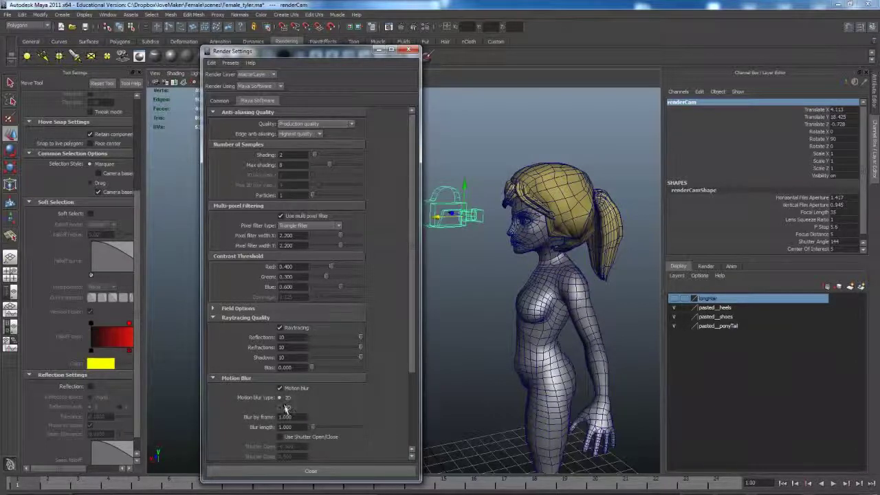
click(288, 407)
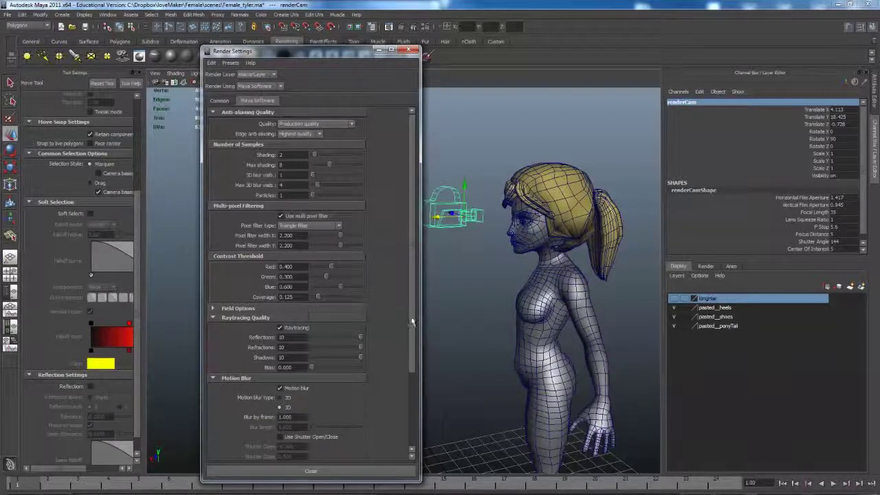
scroll(412, 322, down, 3)
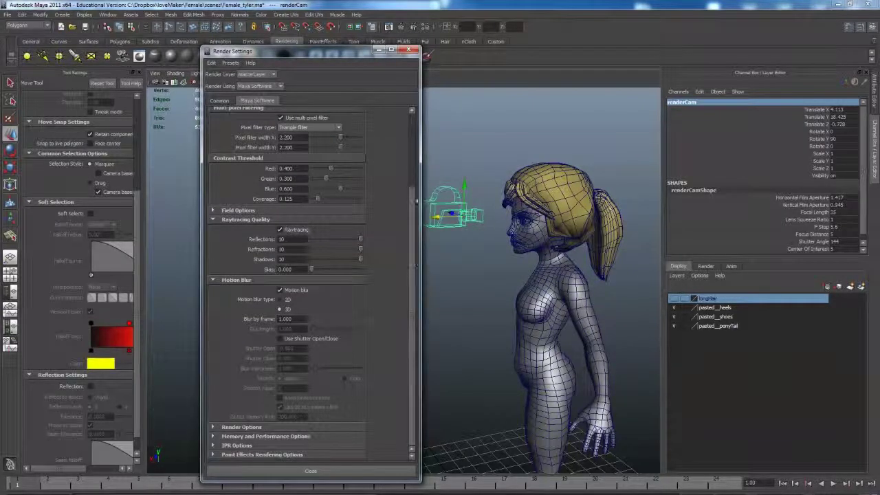
scroll(412, 165, up, 3)
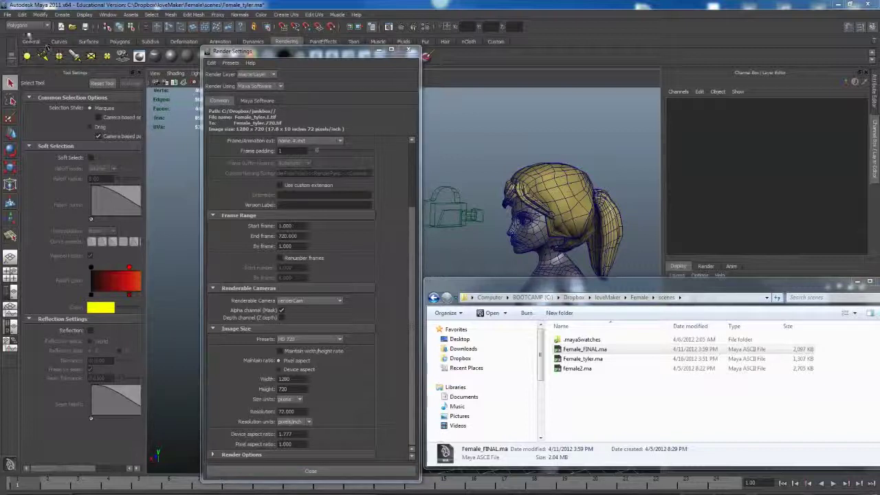
- Bring Maya forward, view the Set Project dialog and close it unchanged, then close Render Settings
click(6, 21)
click(6, 15)
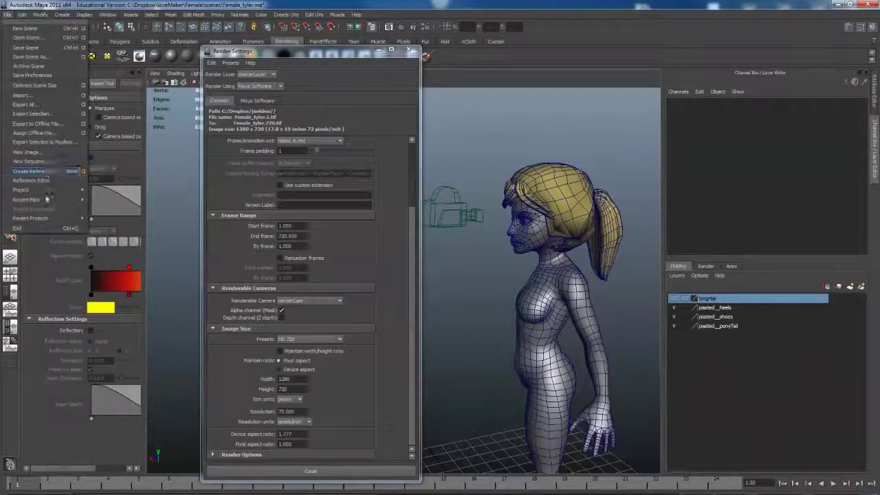
mouse_move(48, 190)
click(124, 214)
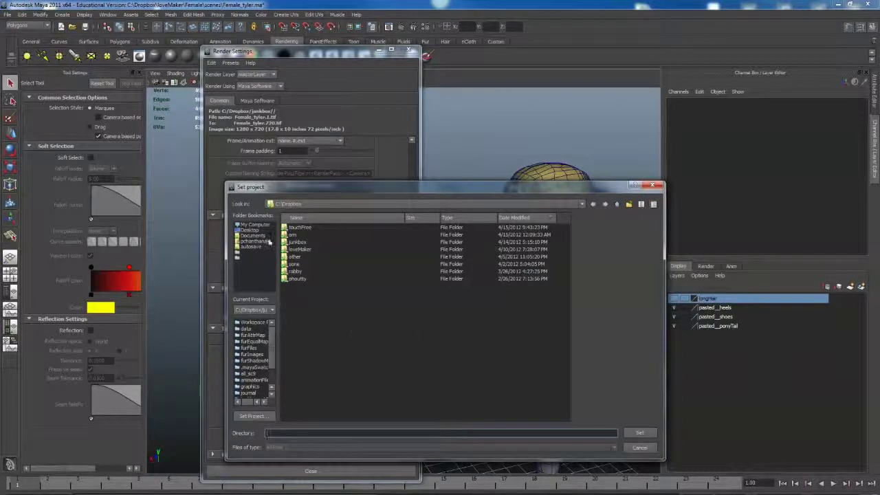
click(654, 185)
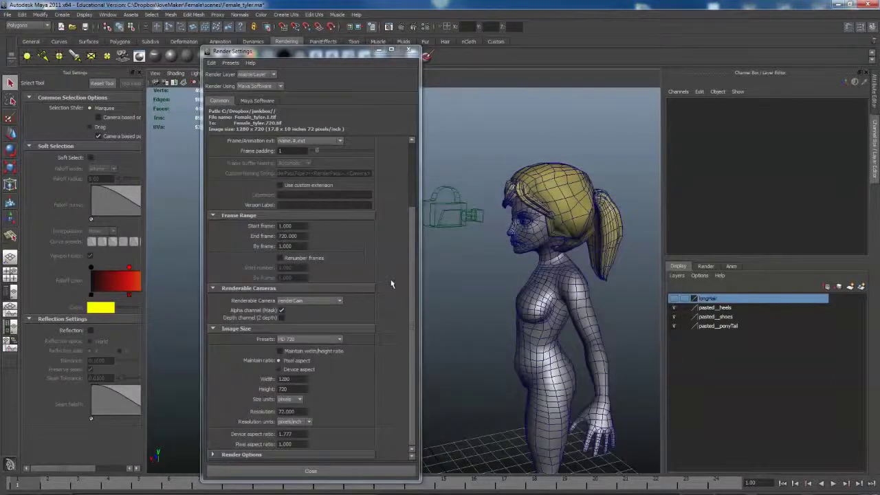
click(334, 471)
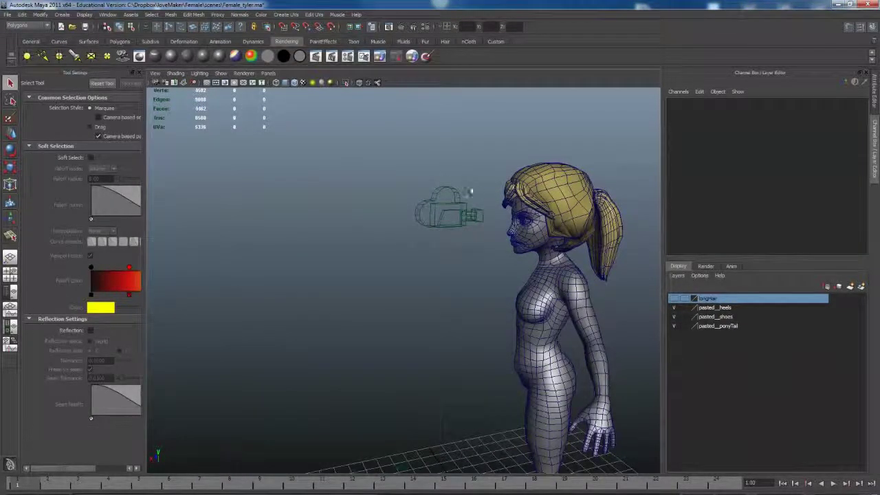
- Batch-render Female_tyler.ma from its context menu in the Explorer scenes folder
key(alt+Tab)
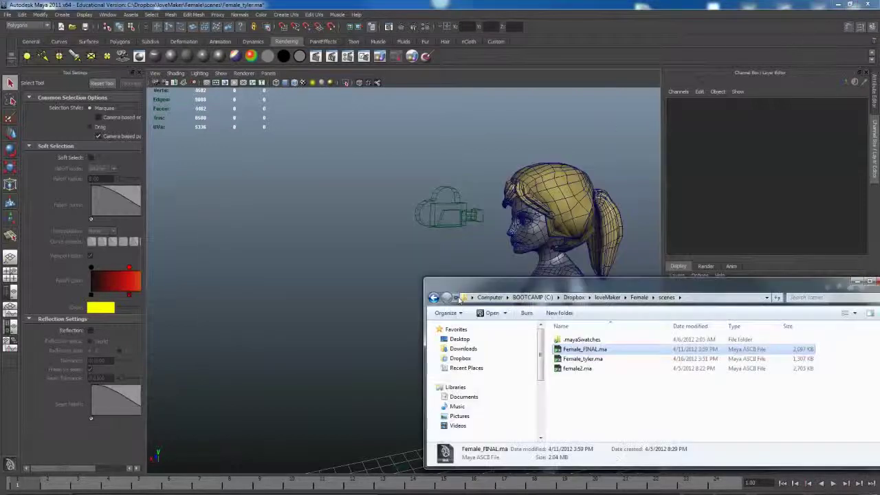
drag(619, 282, 427, 179)
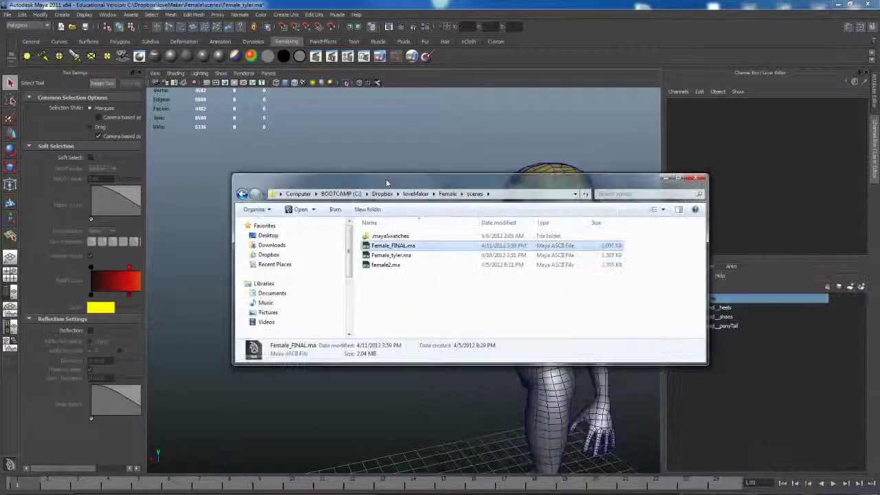
click(411, 255)
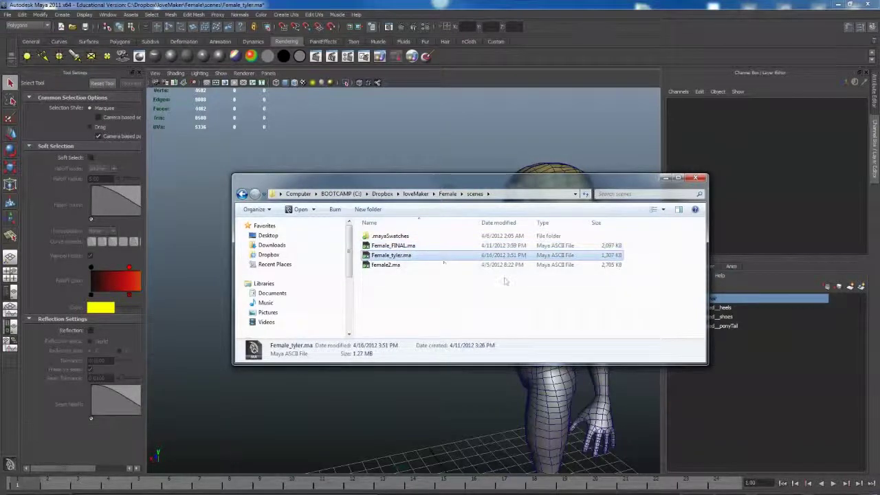
right_click(461, 257)
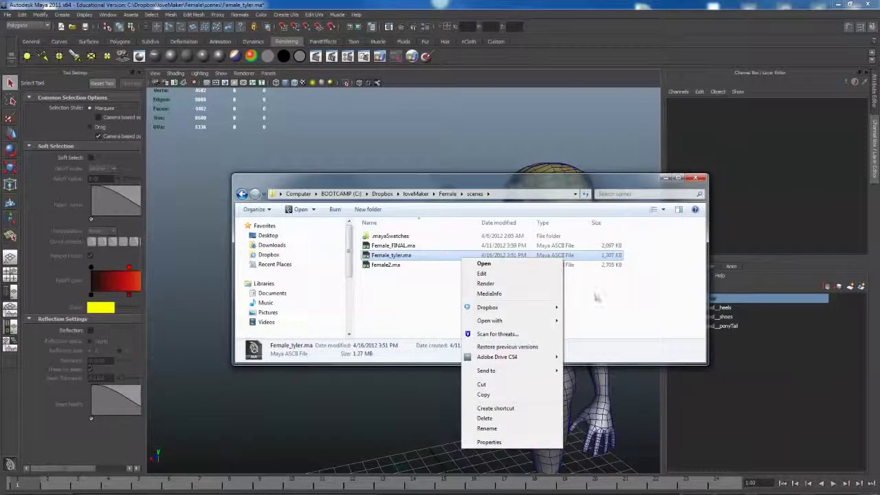
click(486, 283)
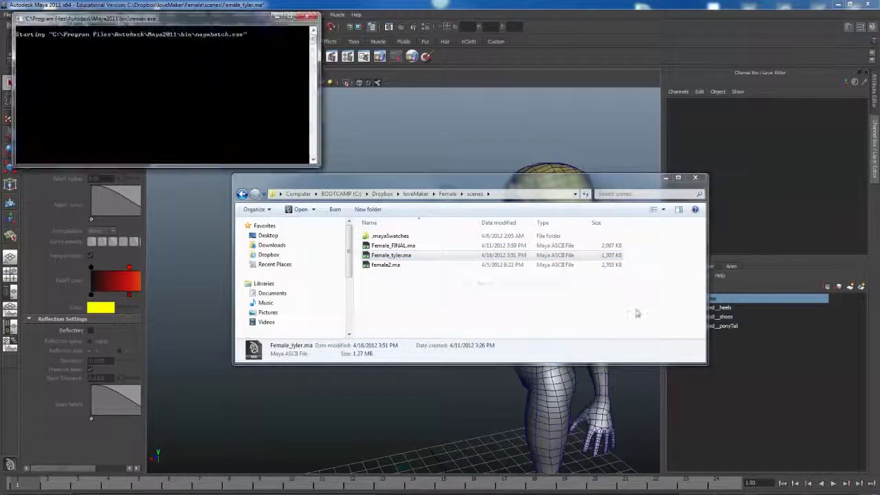
click(731, 108)
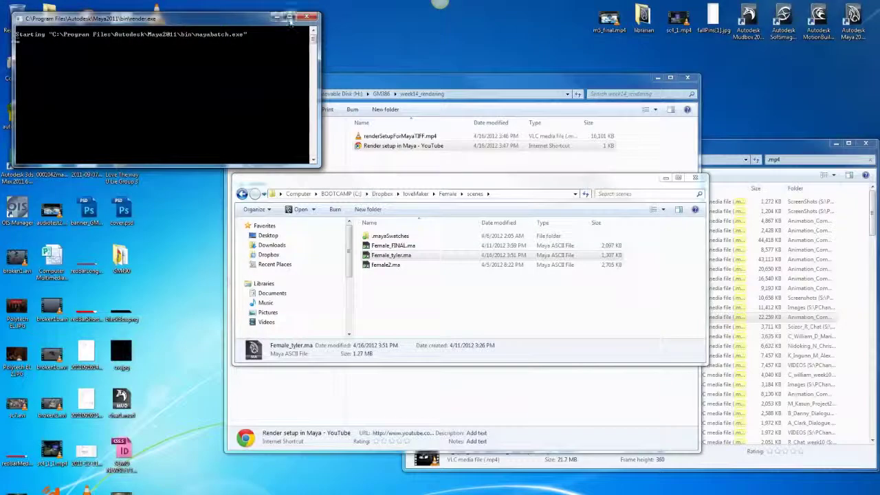
- Dock the batch render console full height along the left edge of the screen
click(289, 18)
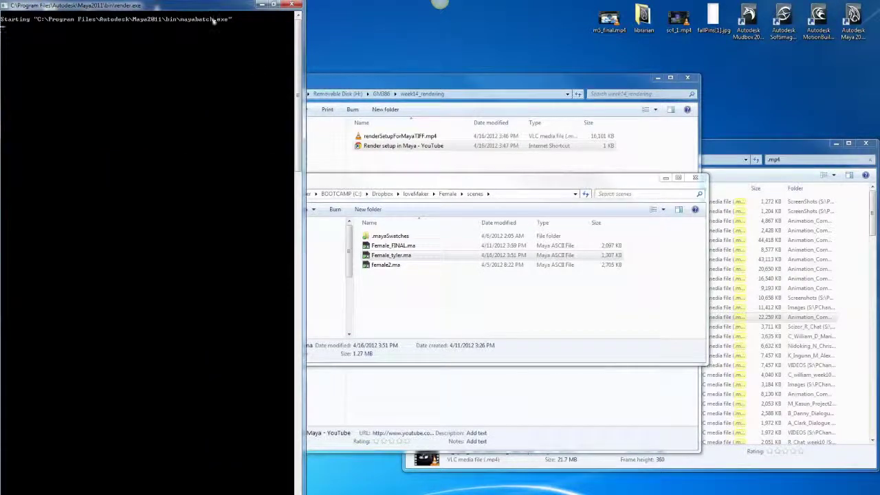
drag(208, 8, 261, 44)
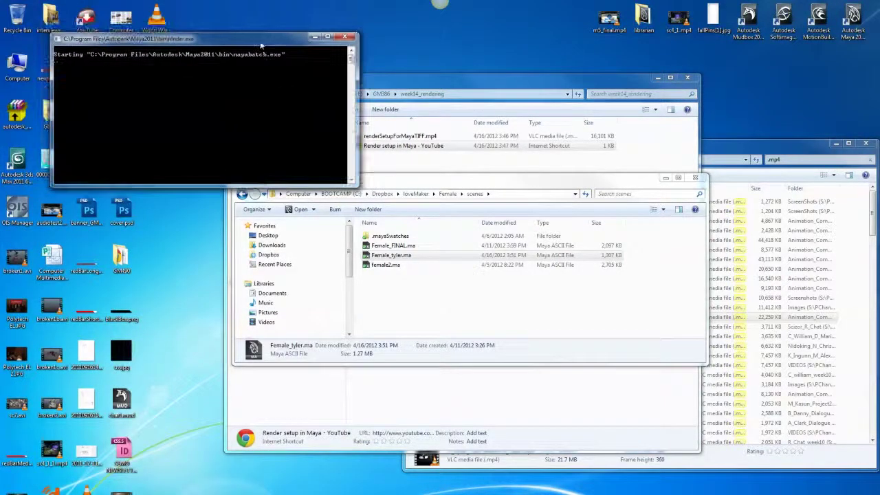
key(super+Left)
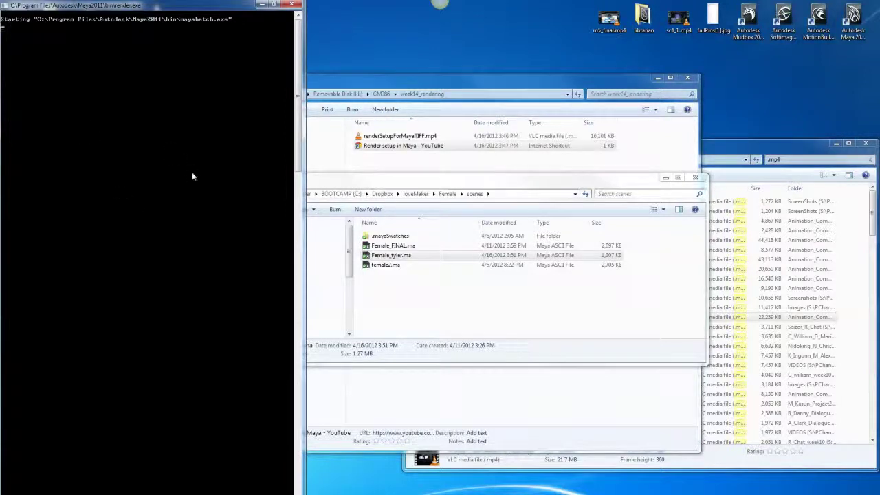